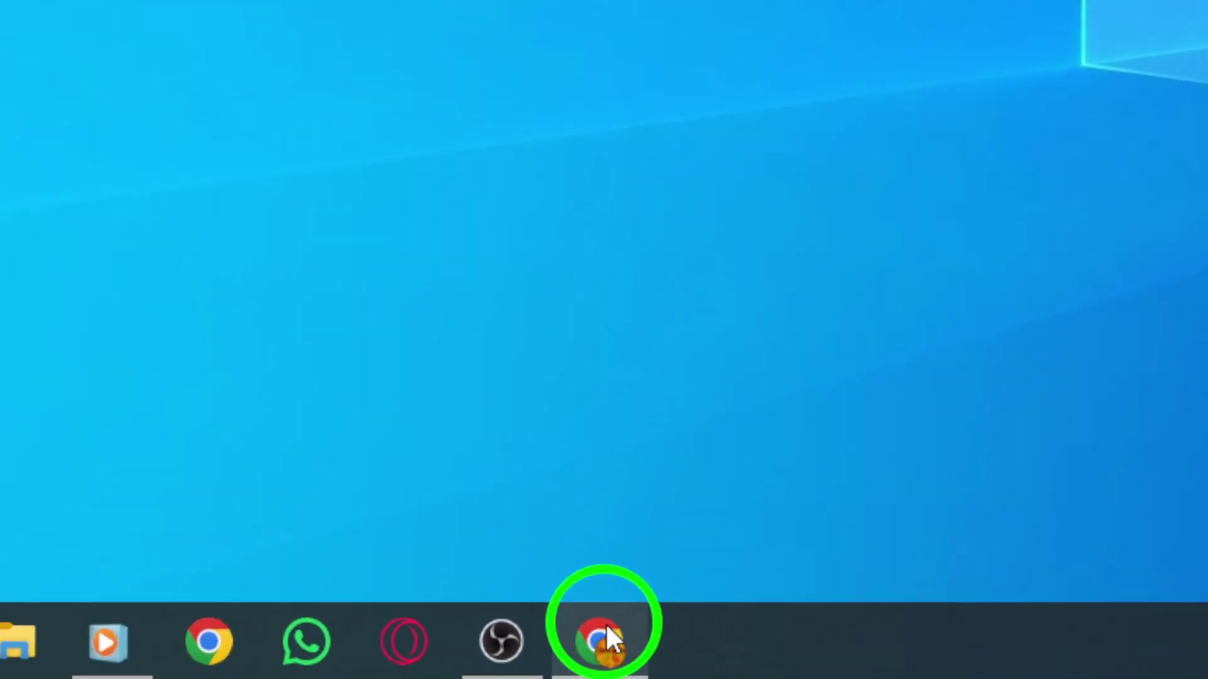
# Restore the Chrome window showing the Gmail inbox from the taskbar.
pyautogui.click(558, 663)
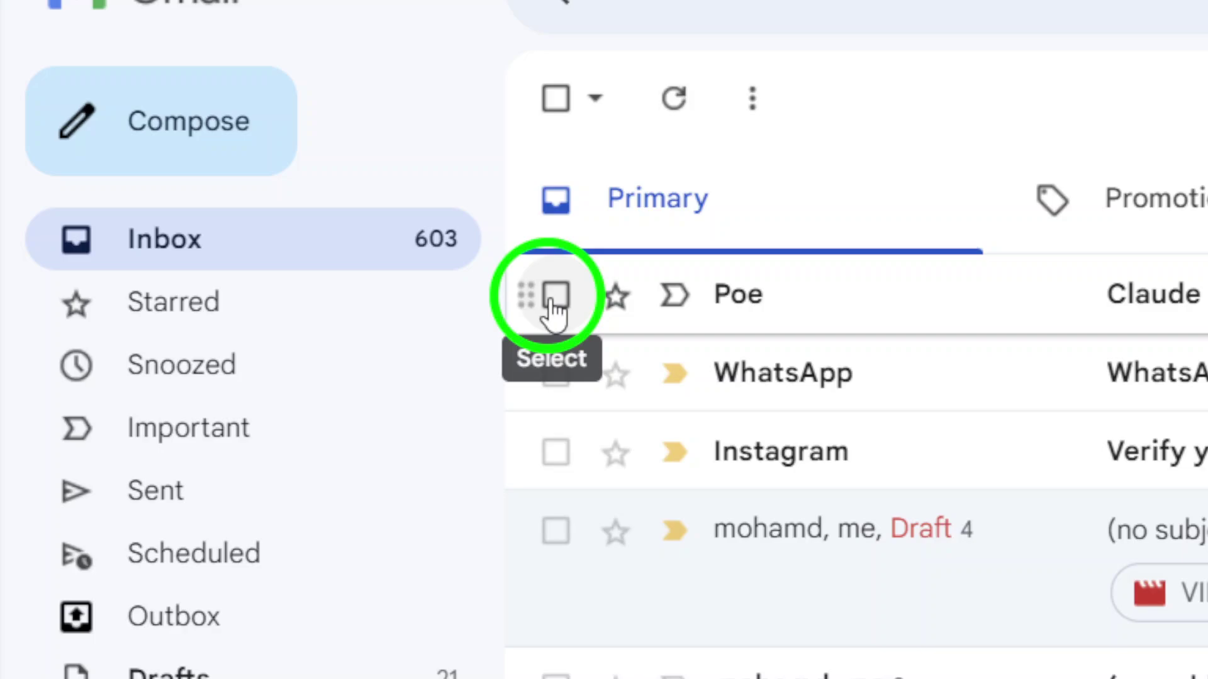
# Check the Poe, WhatsApp, Instagram, three-message thread and both Google security alert rows.
pyautogui.click(549, 304)
pyautogui.click(557, 382)
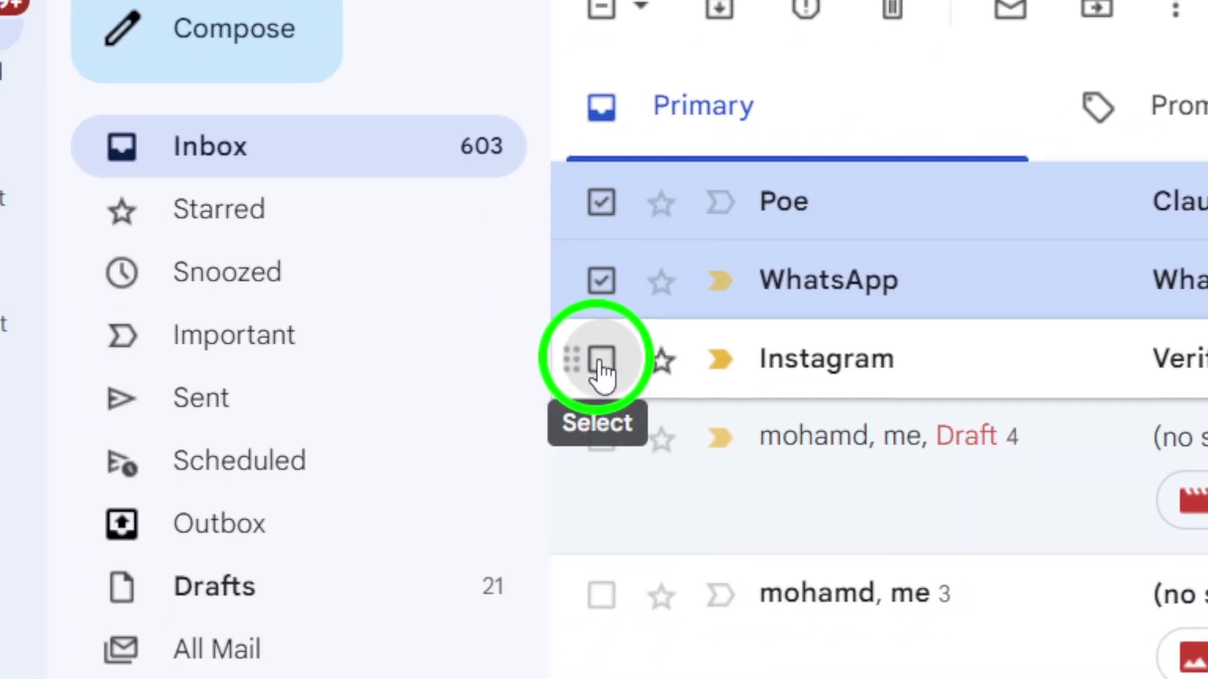
pyautogui.click(598, 359)
pyautogui.click(603, 379)
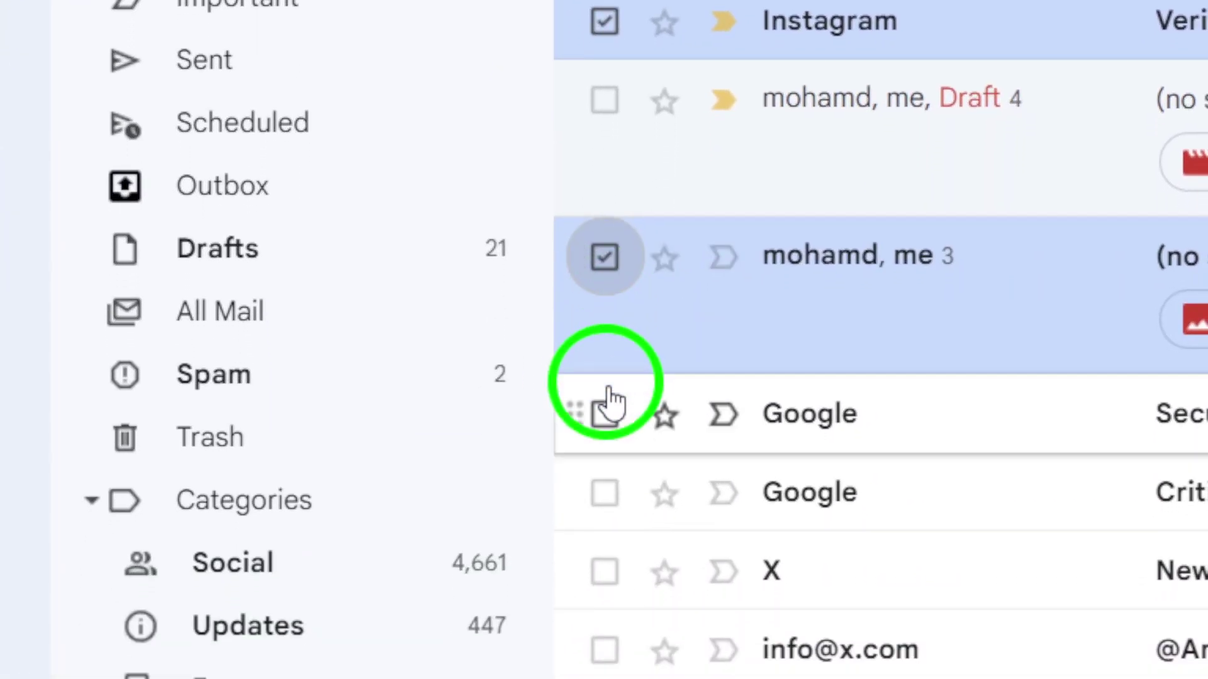
pyautogui.click(603, 358)
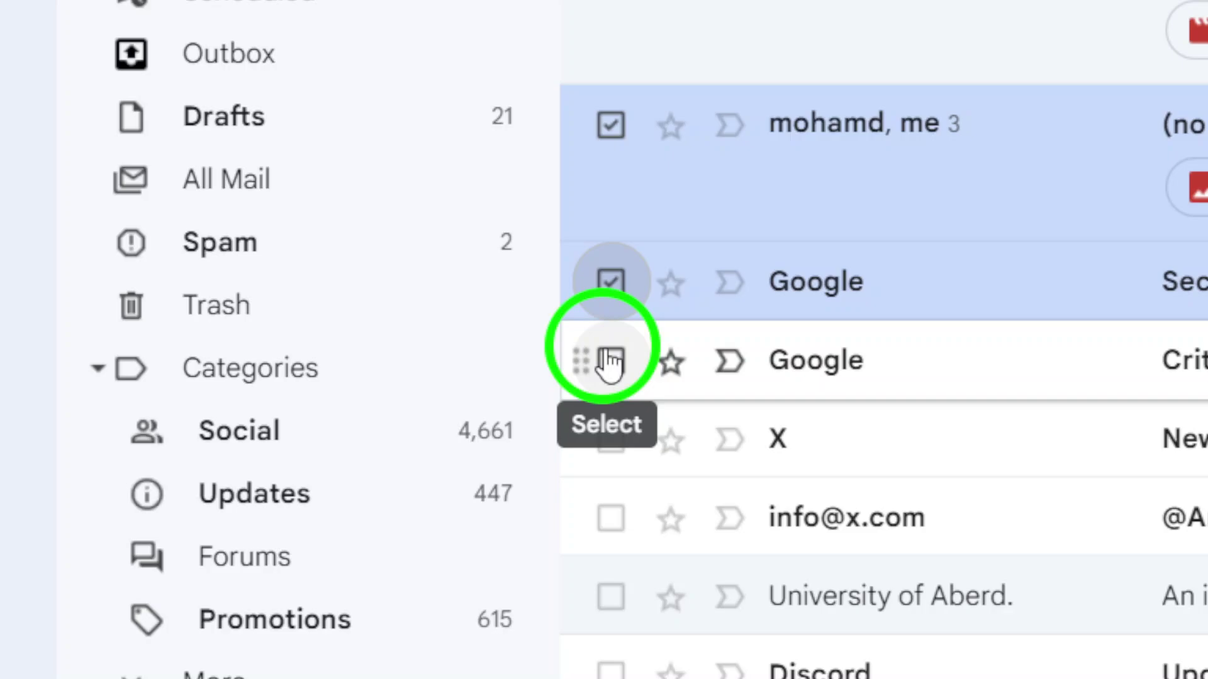
pyautogui.click(604, 412)
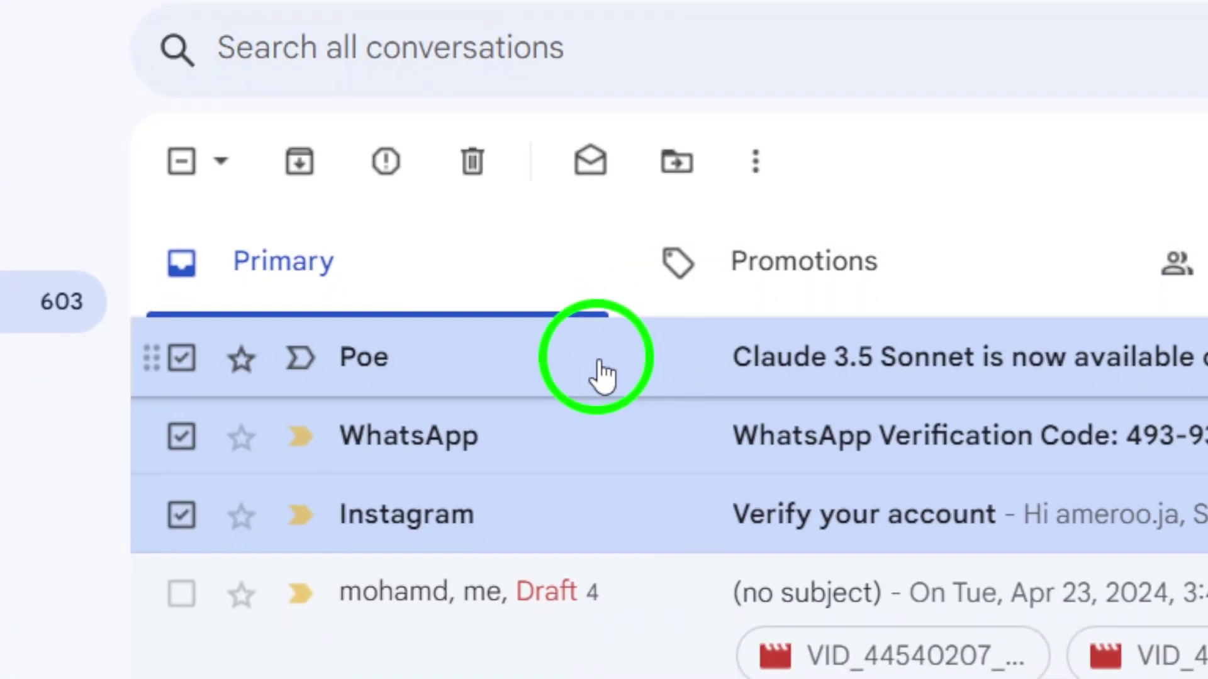
# Mark the six checked conversations as read via right-click, clear the selection, and minimize Chrome.
pyautogui.rightClick(605, 359)
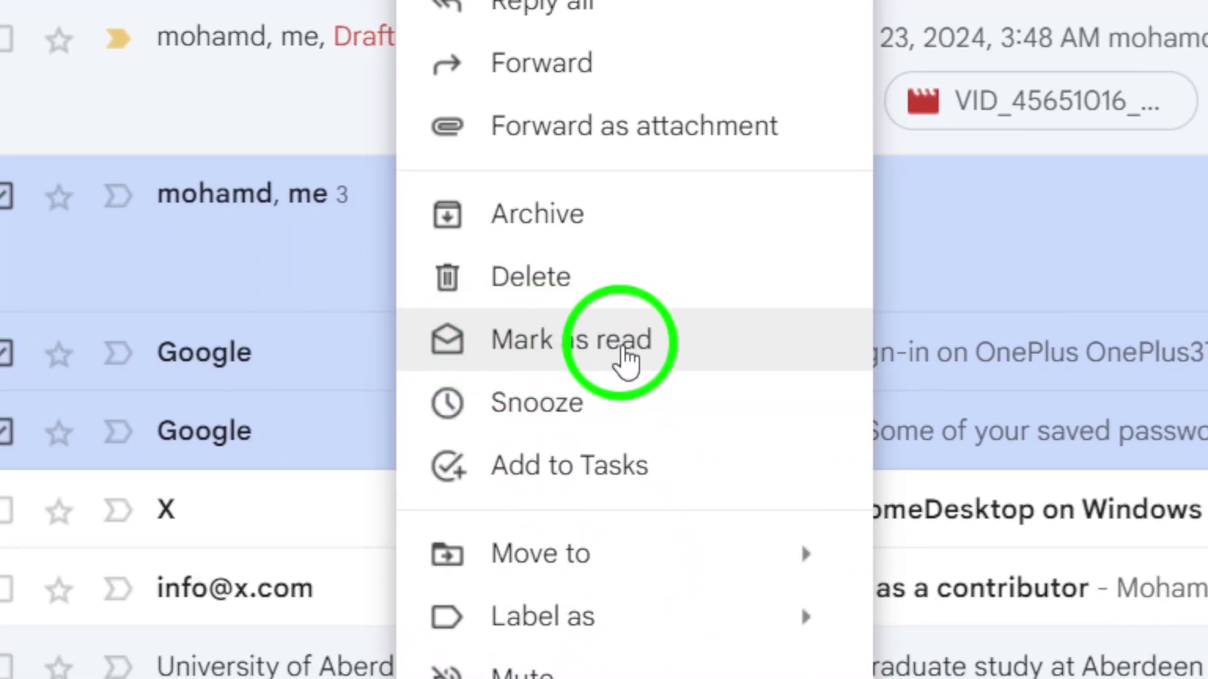
pyautogui.click(580, 362)
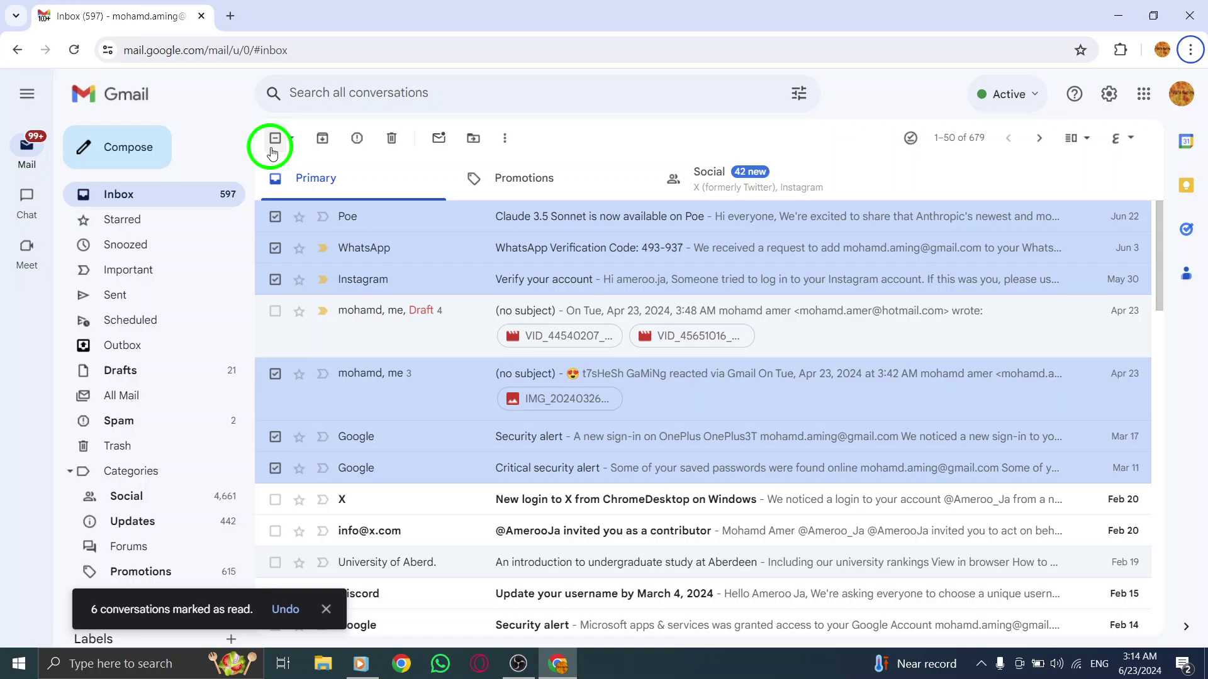
pyautogui.click(275, 139)
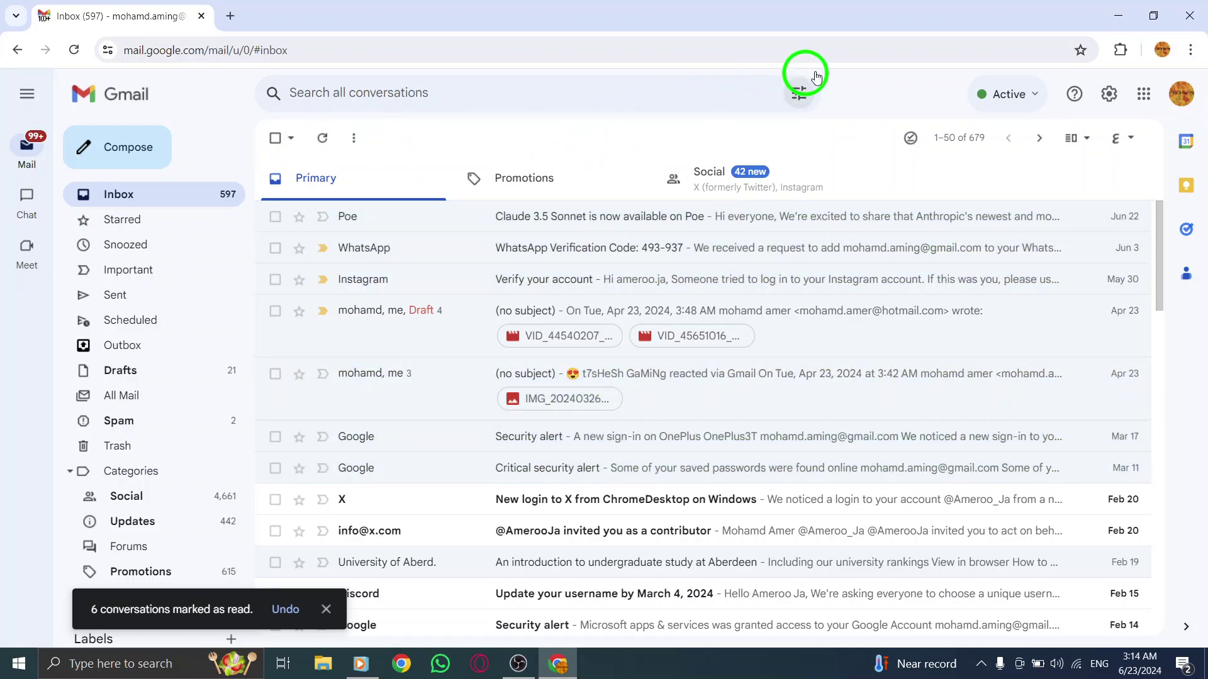
pyautogui.click(1097, 11)
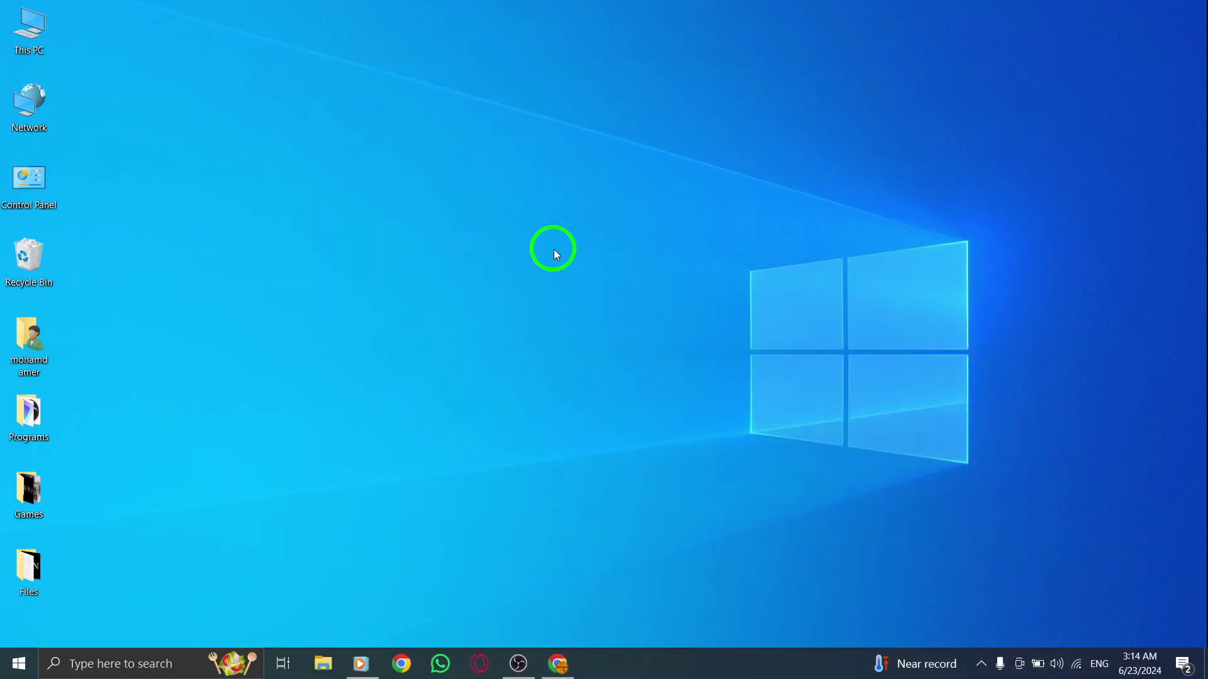